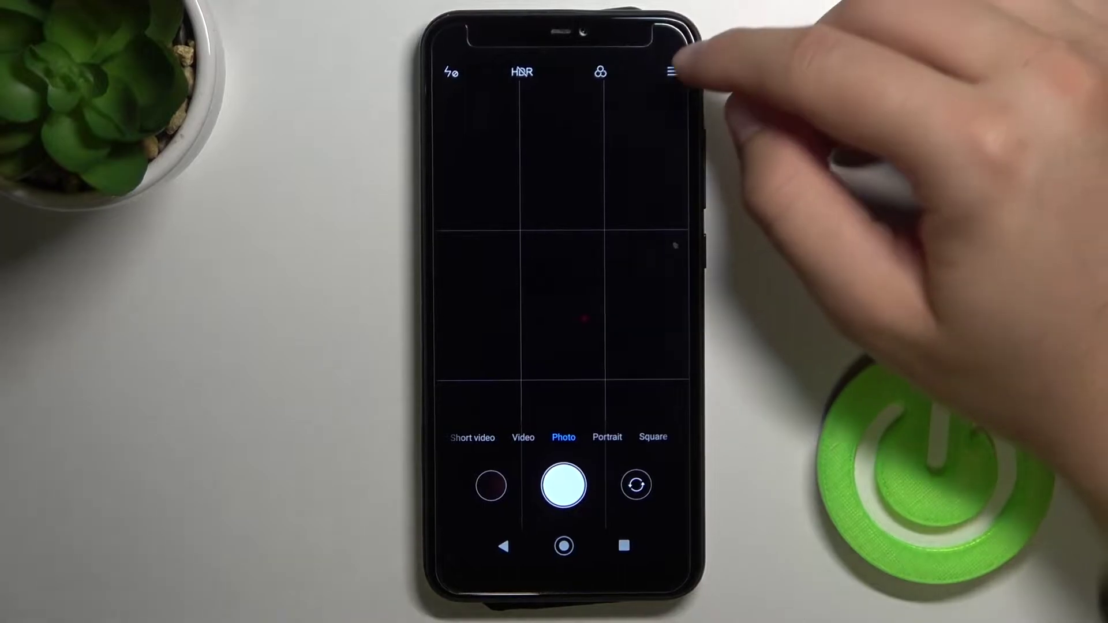
# Open Camera settings from the quick options menu and move down to Additional settings
pyautogui.click(672, 73)
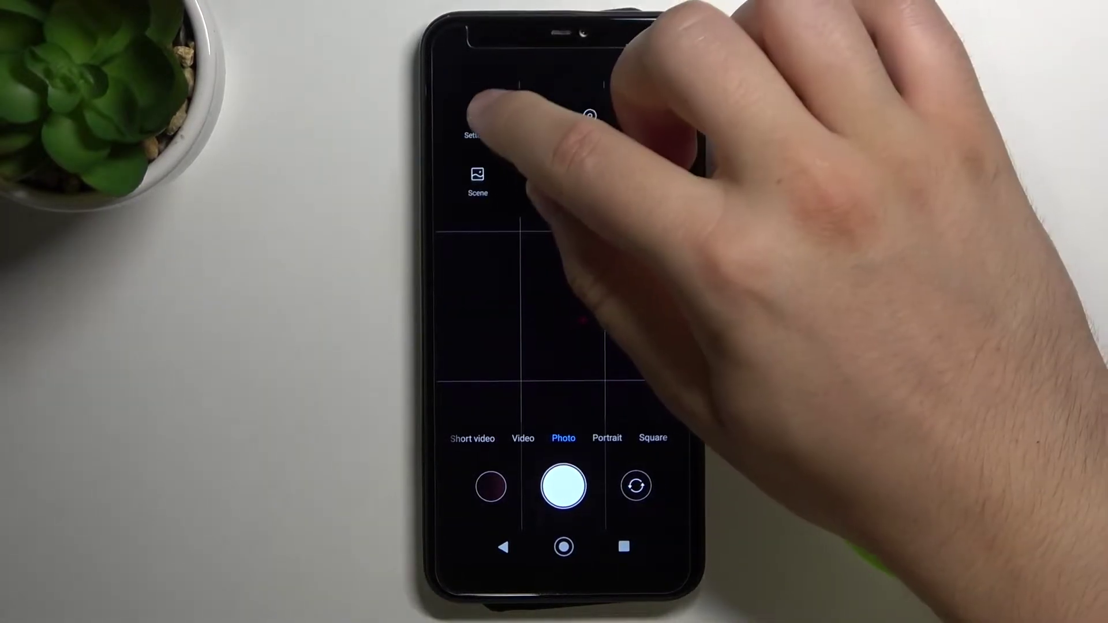
pyautogui.click(477, 117)
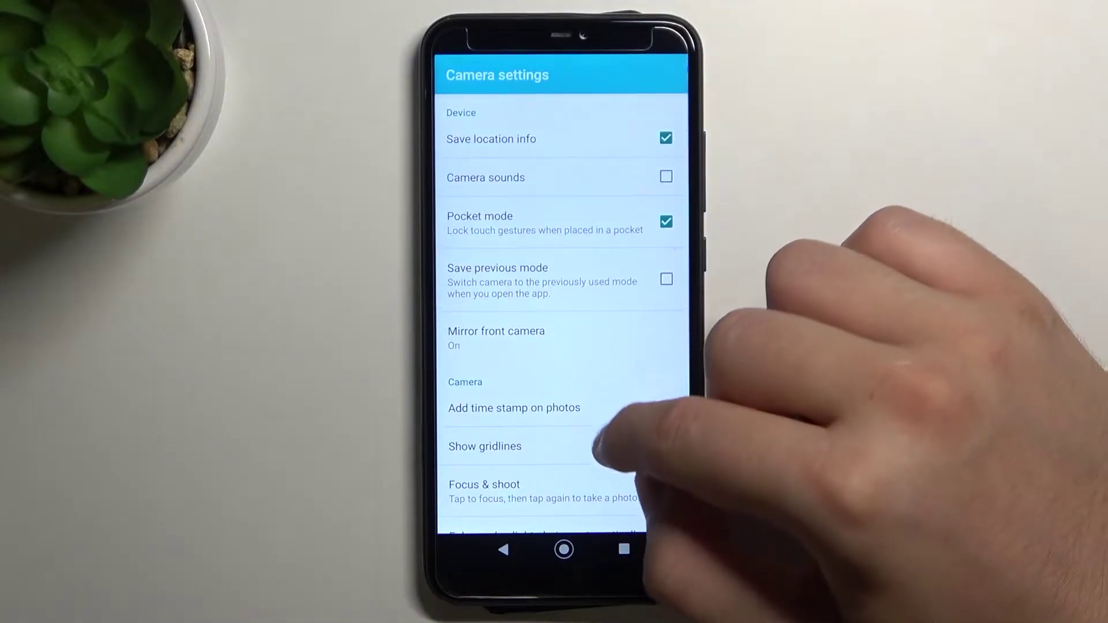
pyautogui.click(667, 446)
pyautogui.scroll(-5, 563, 346)
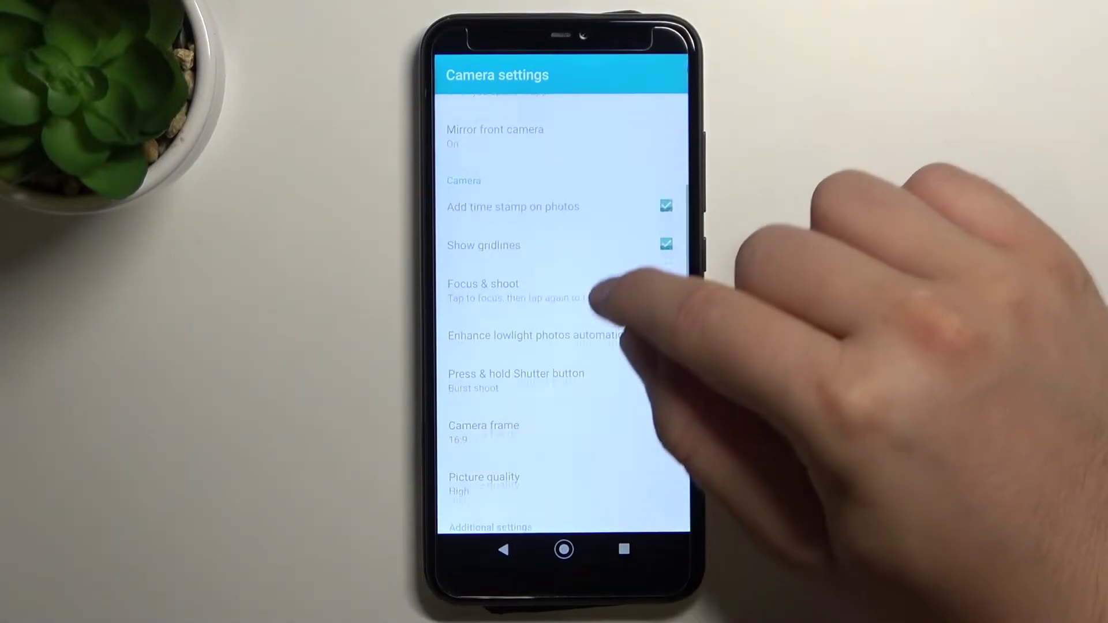
pyautogui.scroll(-2, 607, 304)
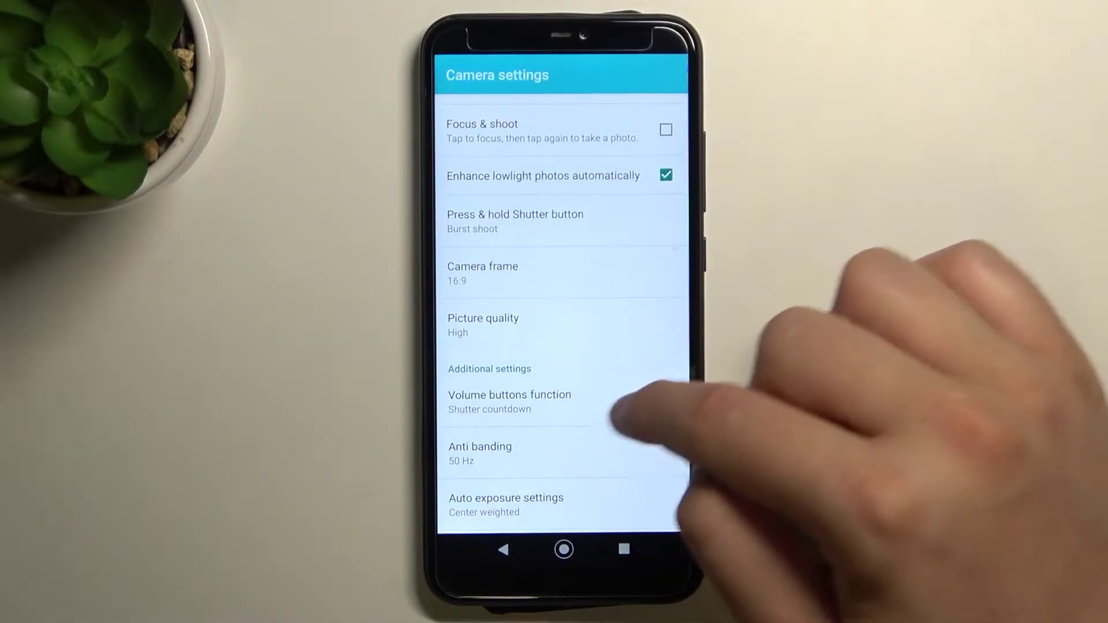
# Bring up the Volume buttons function choices, still set to Shutter countdown
pyautogui.click(582, 405)
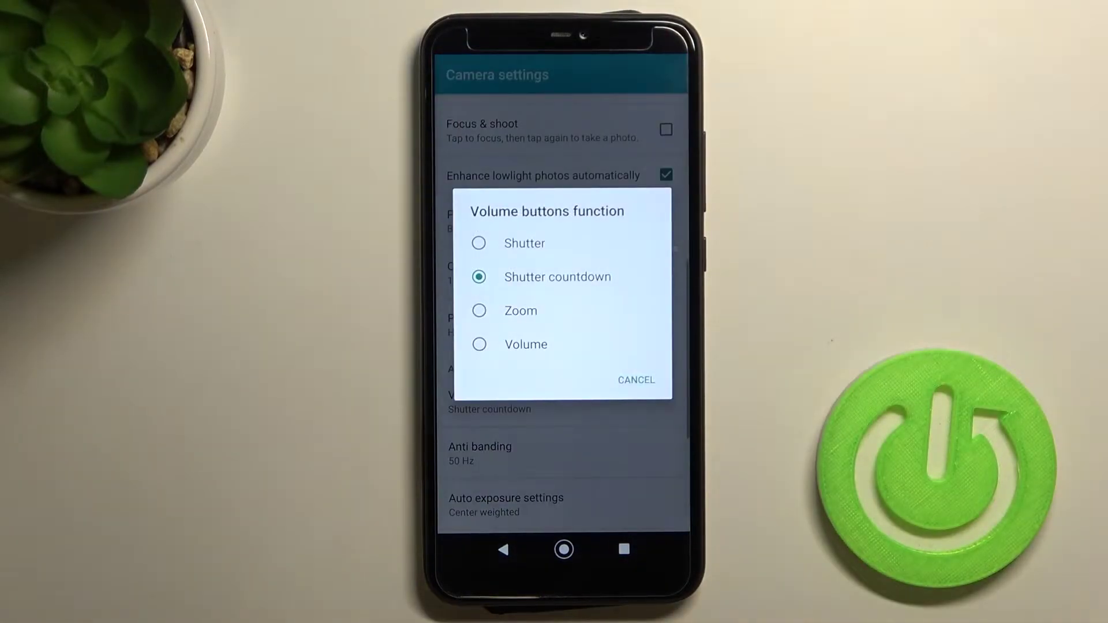